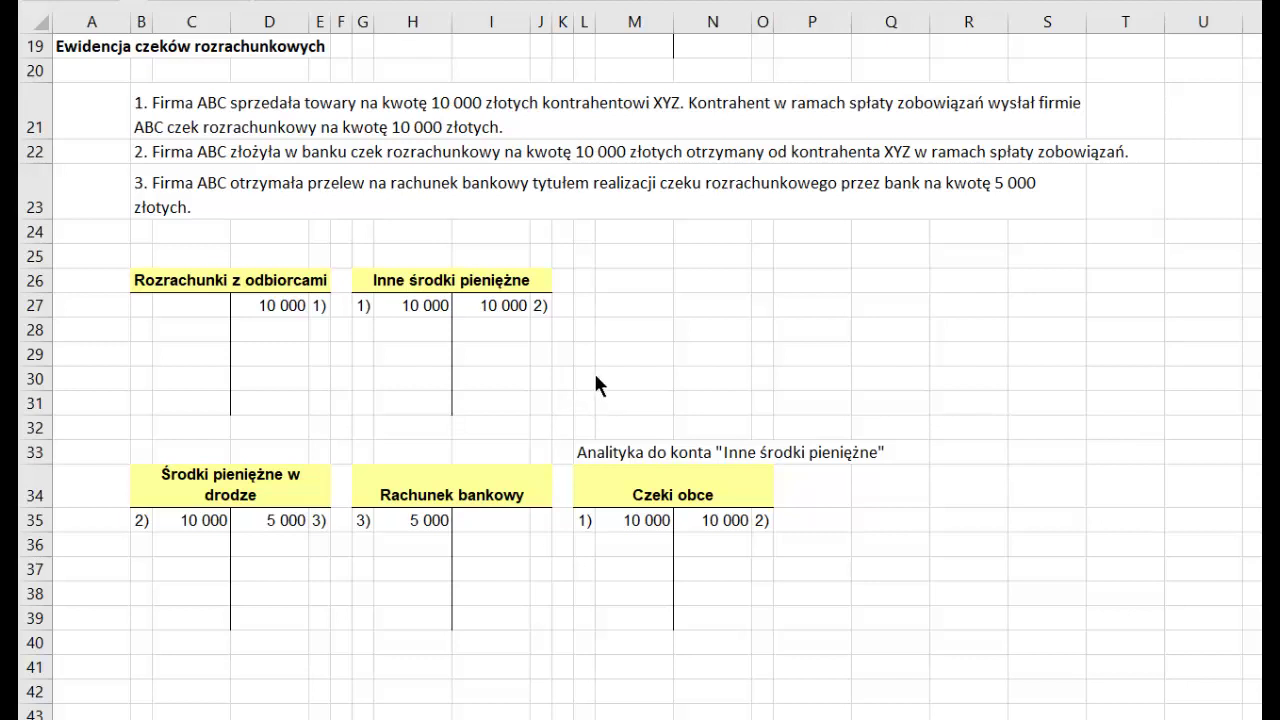
{"action": "left_click", "coordinate": [148, 101]}
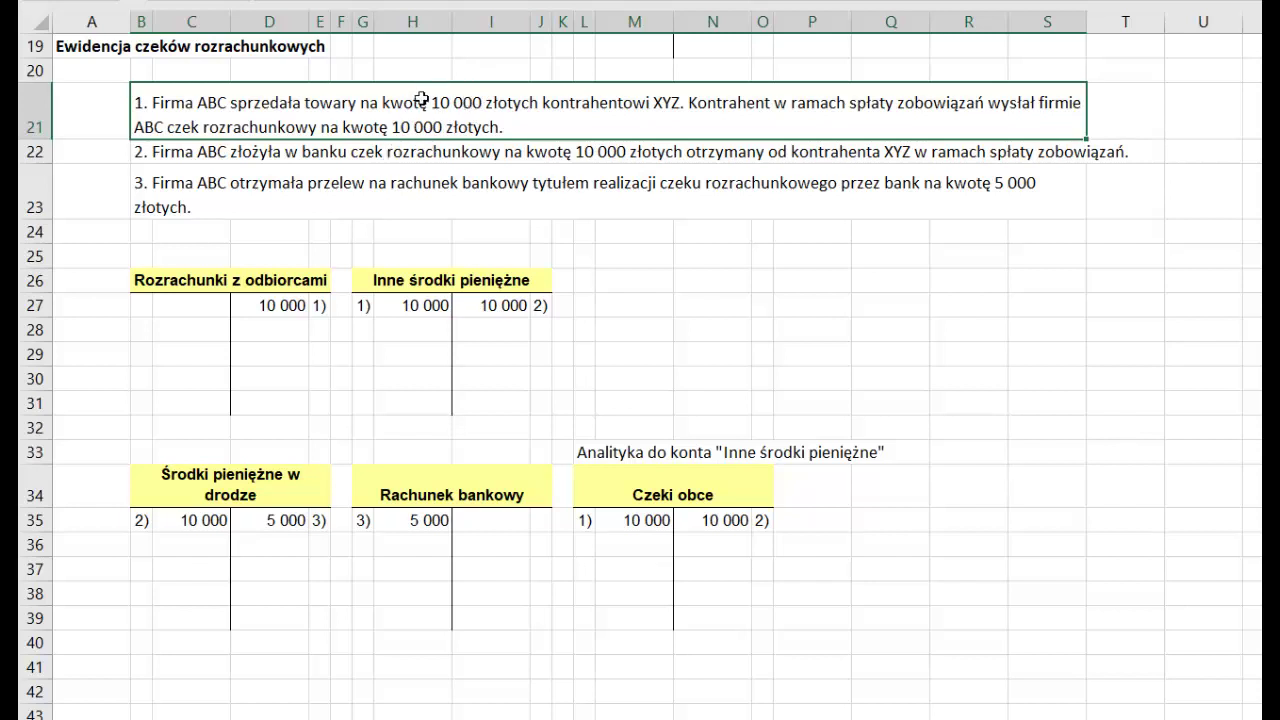
{"action": "left_click", "coordinate": [222, 289]}
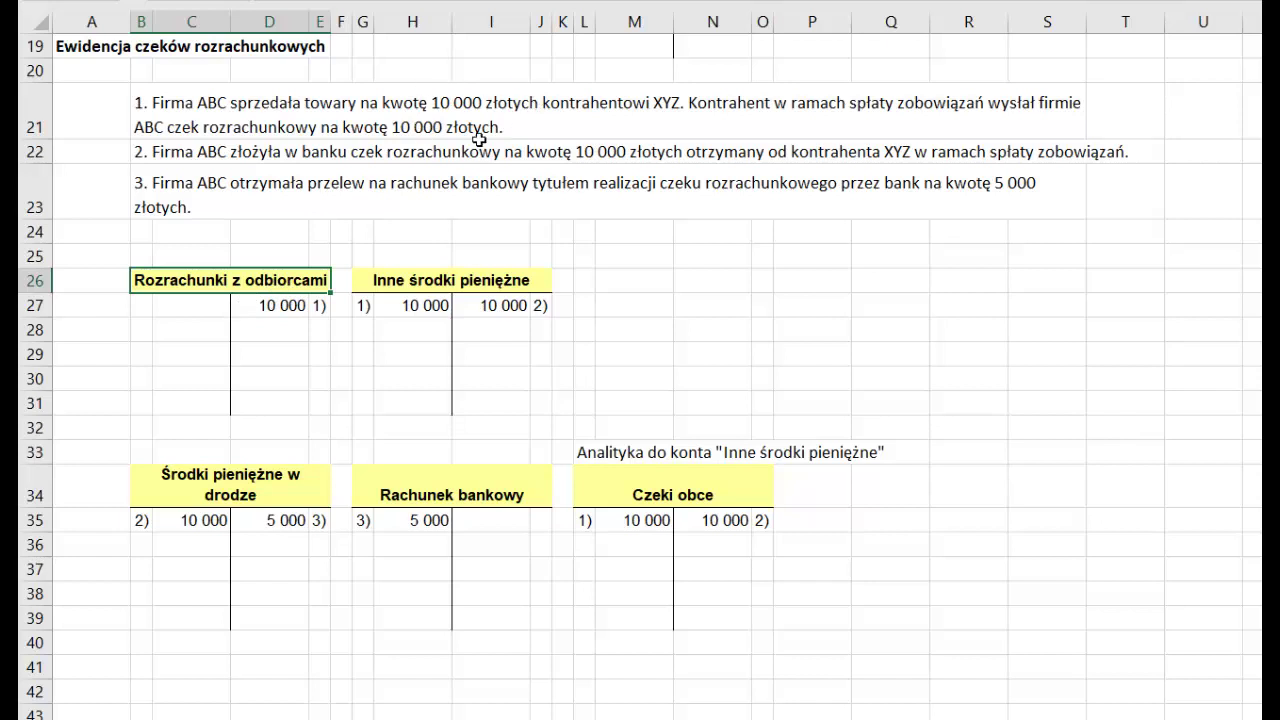
{"action": "left_click_drag", "start_coordinate": [182, 300], "coordinate": [187, 401]}
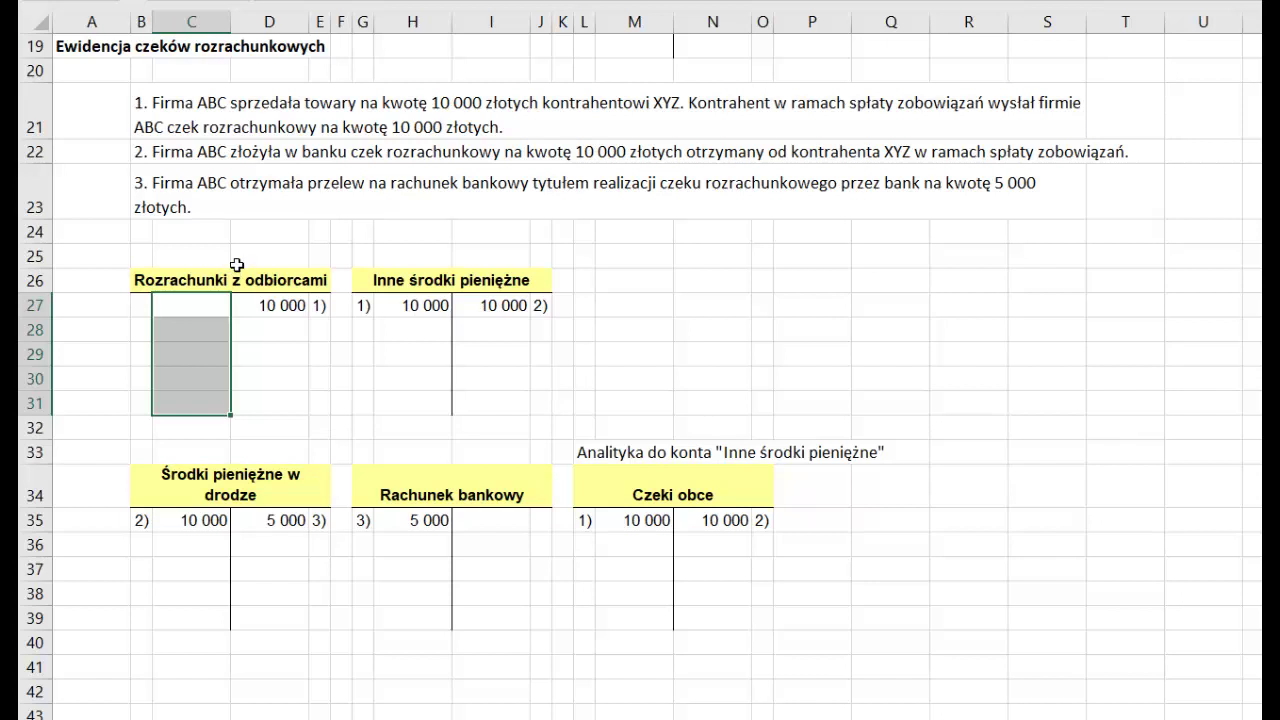
{"action": "left_click", "coordinate": [272, 304]}
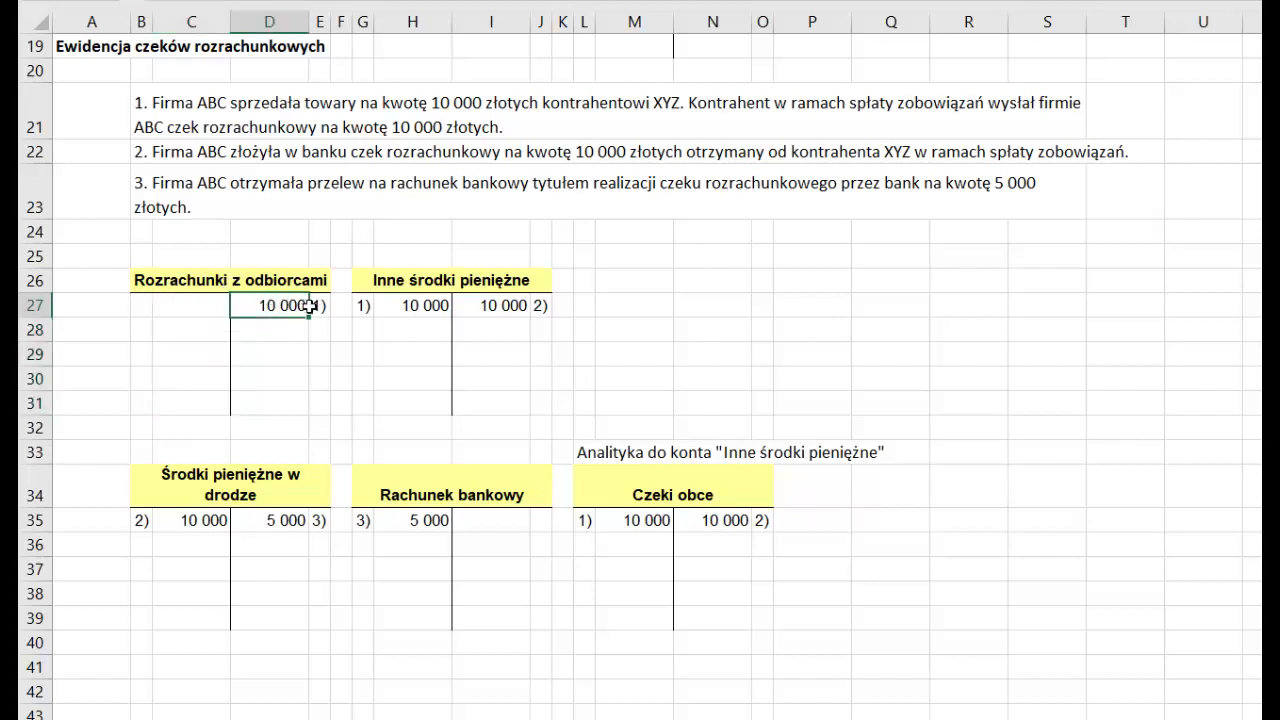
{"action": "key", "text": "ctrl+v"}
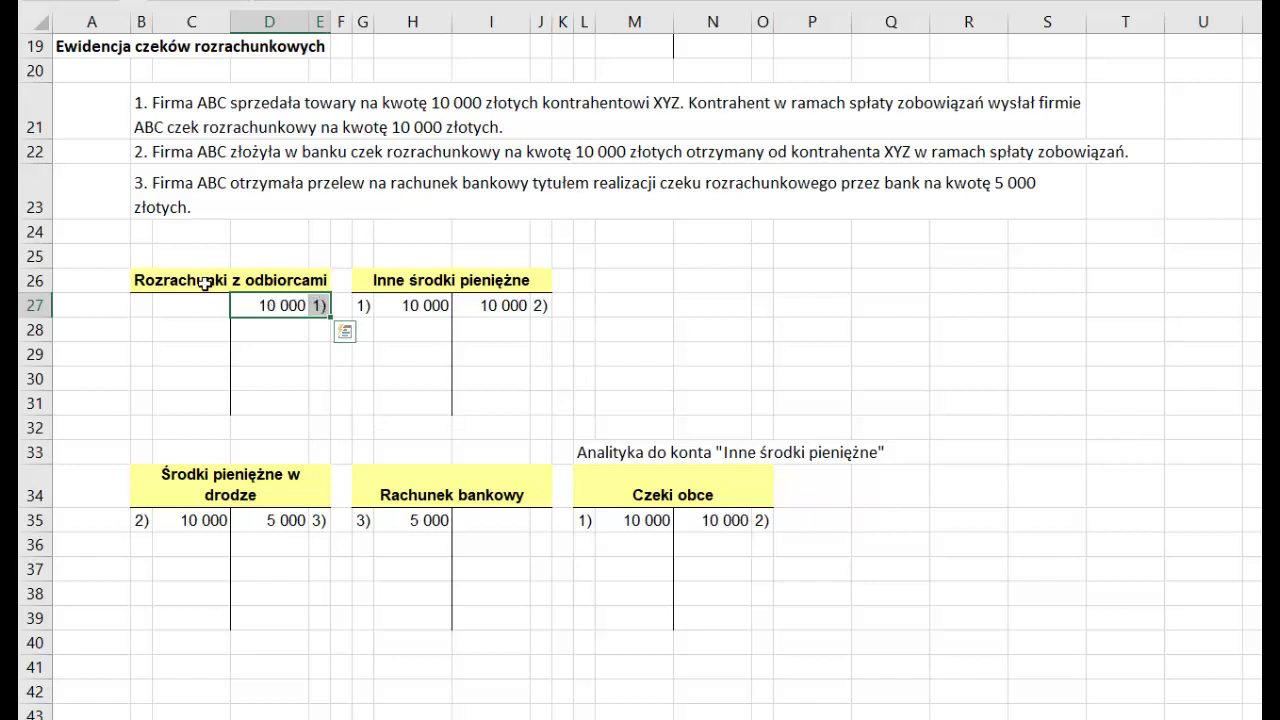
{"action": "left_click", "coordinate": [204, 284]}
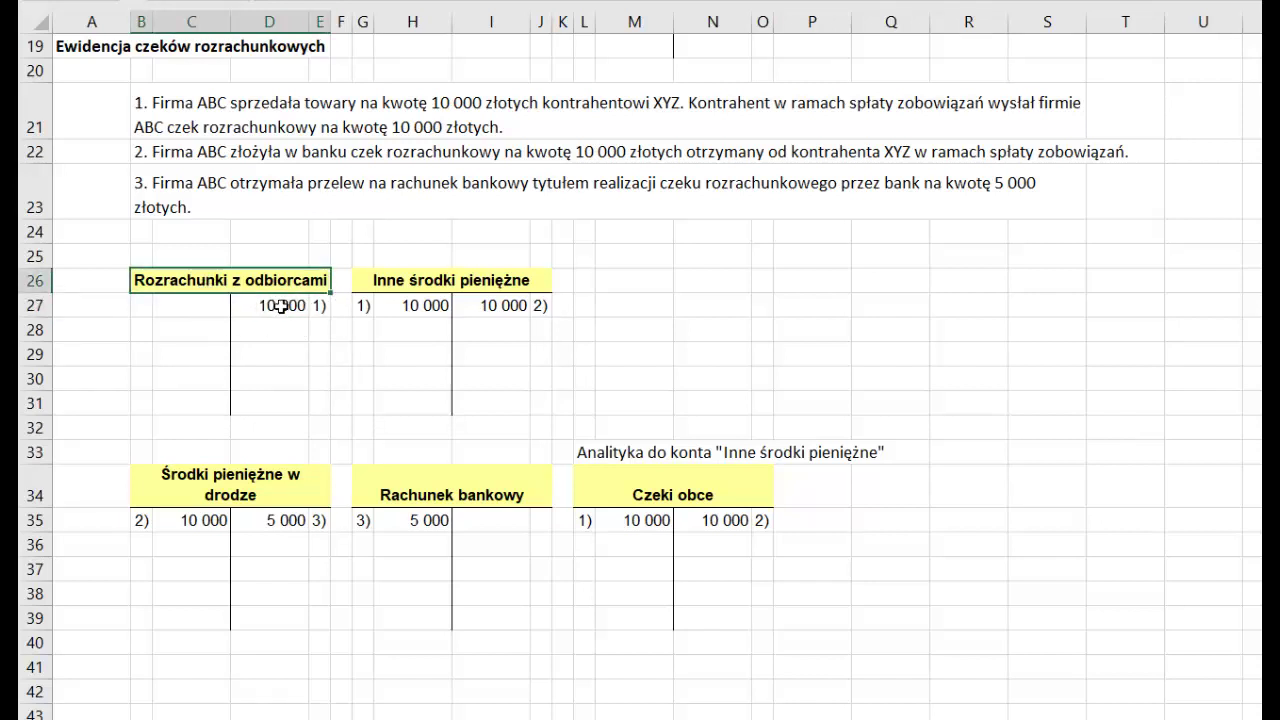
{"action": "left_click_drag", "start_coordinate": [262, 305], "coordinate": [316, 310]}
{"action": "key", "text": "ctrl+v"}
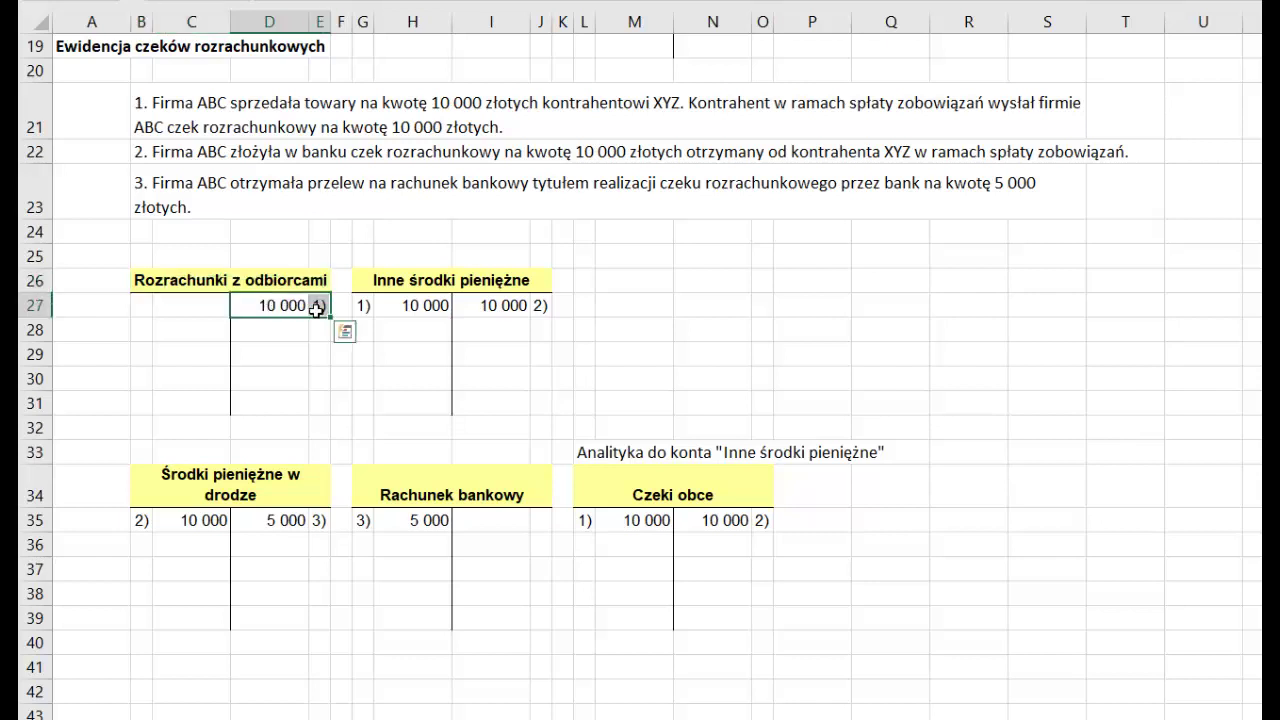
{"action": "left_click", "coordinate": [316, 310]}
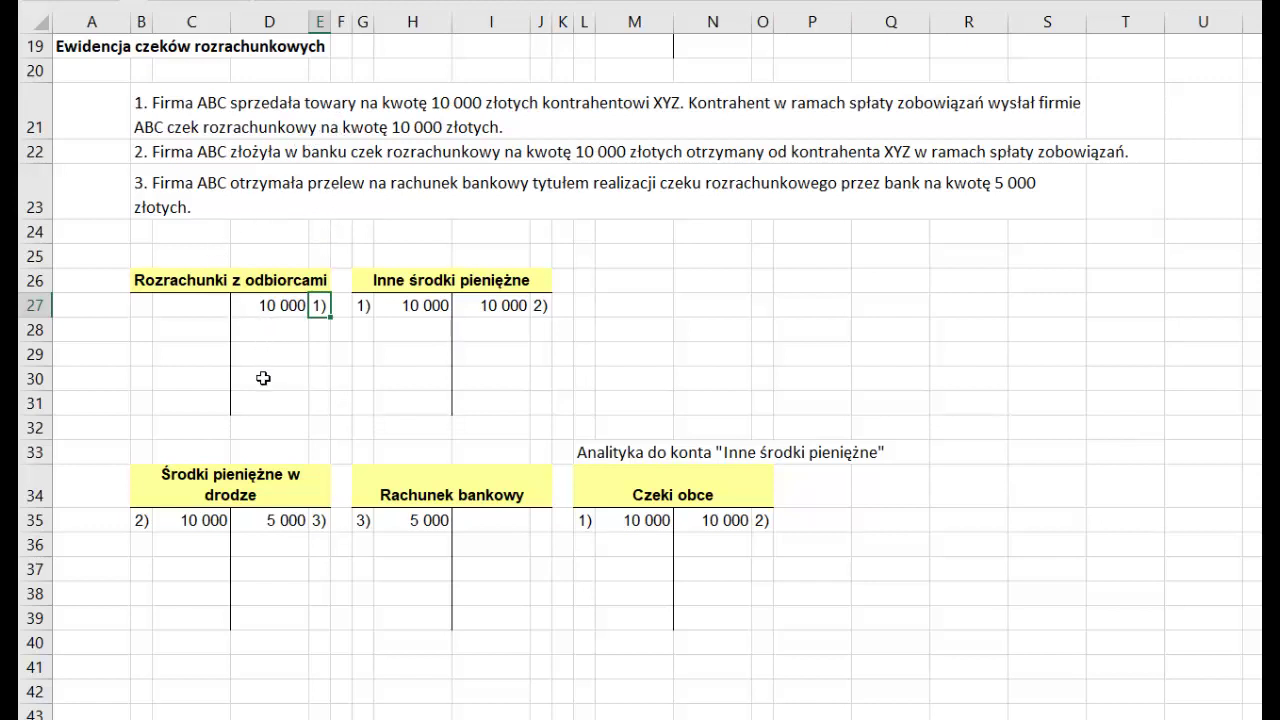
{"action": "left_click", "coordinate": [381, 276]}
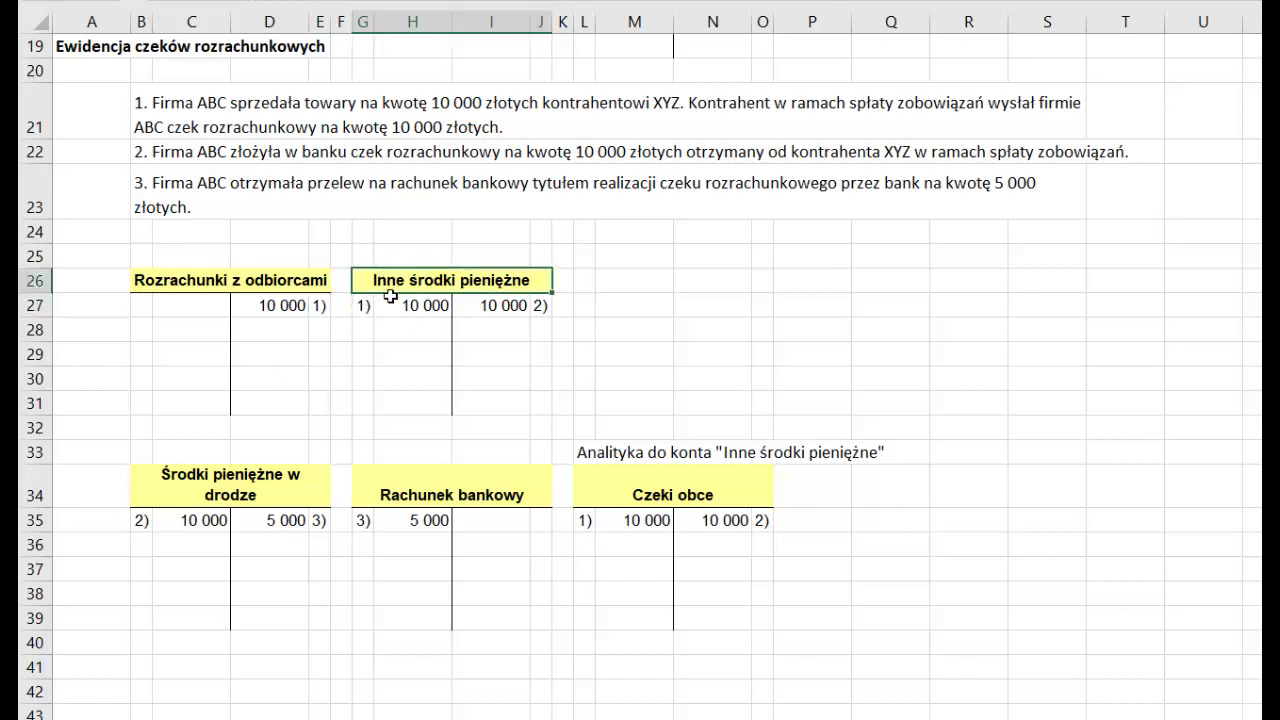
{"action": "left_click", "coordinate": [353, 308]}
{"action": "left_click_drag", "start_coordinate": [353, 308], "coordinate": [416, 308]}
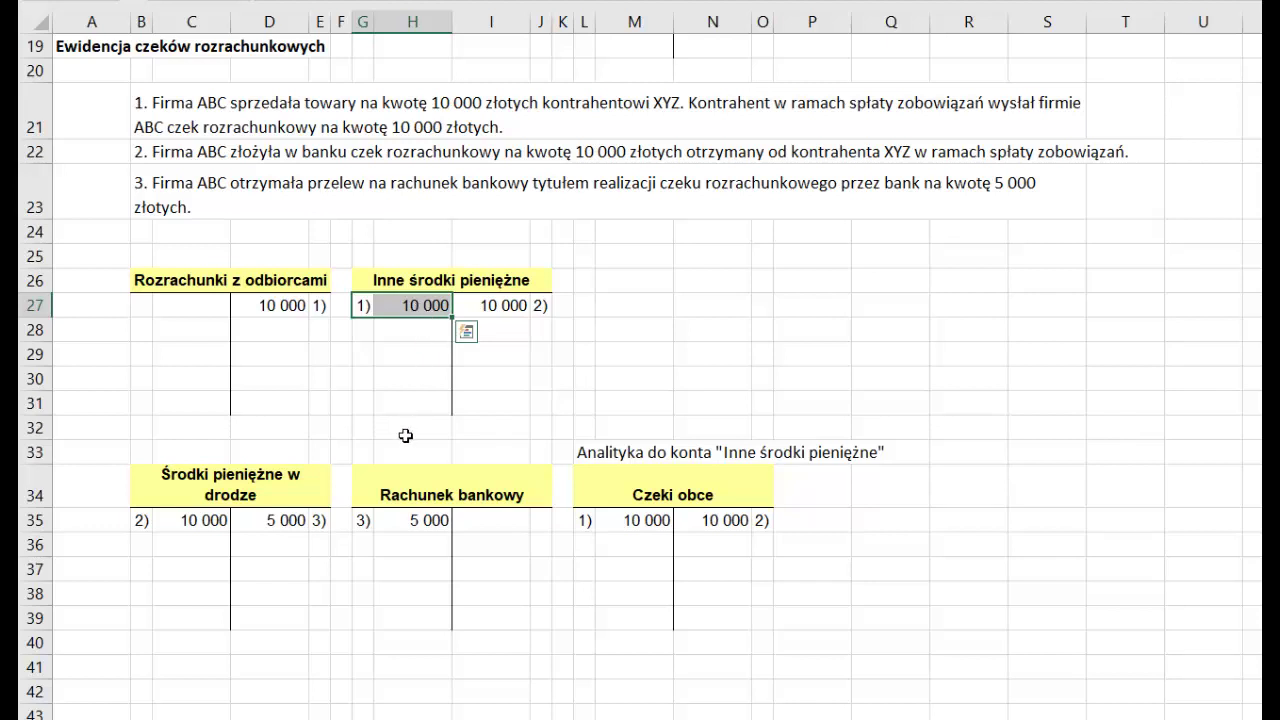
{"action": "left_click", "coordinate": [418, 495]}
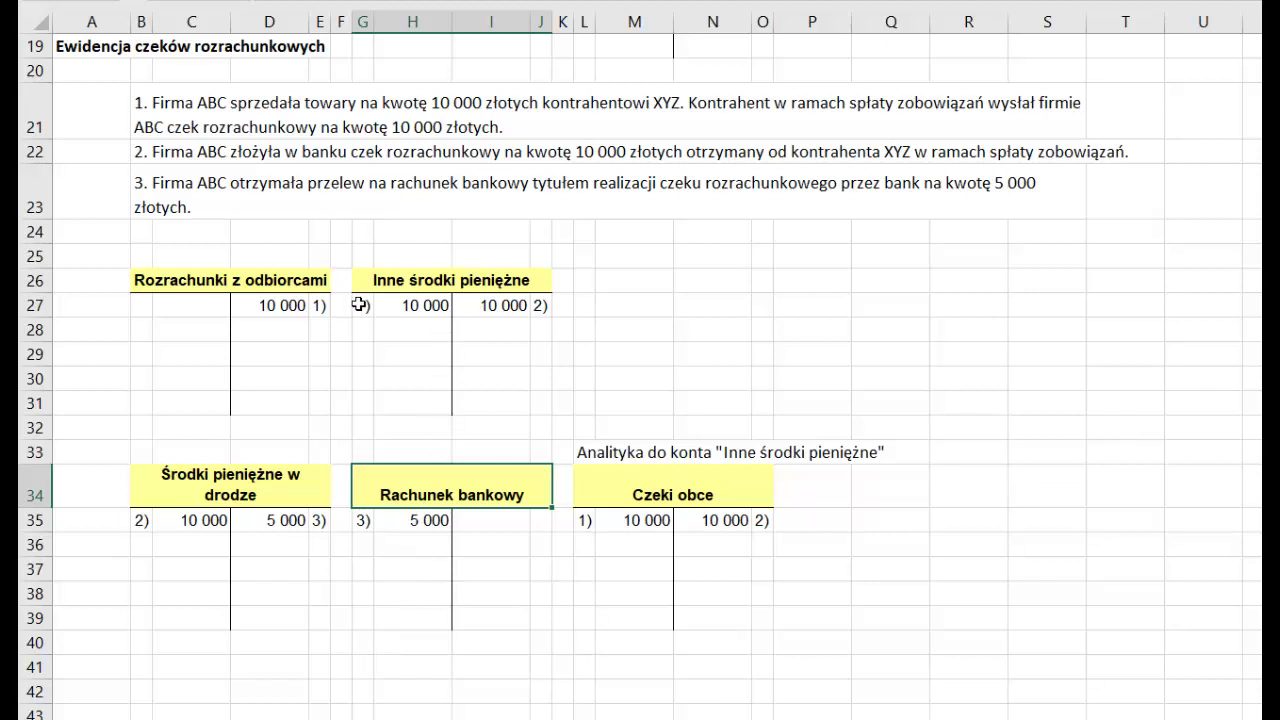
{"action": "left_click_drag", "start_coordinate": [360, 305], "coordinate": [404, 305]}
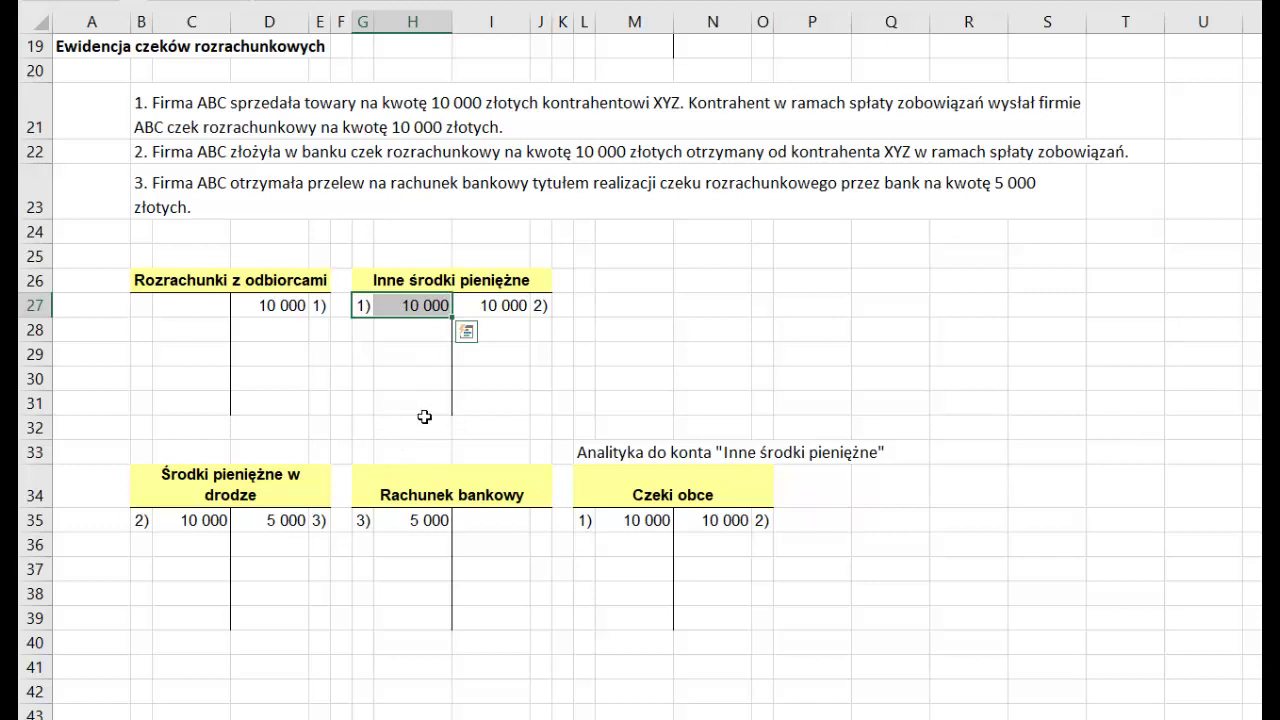
{"action": "left_click", "coordinate": [142, 150]}
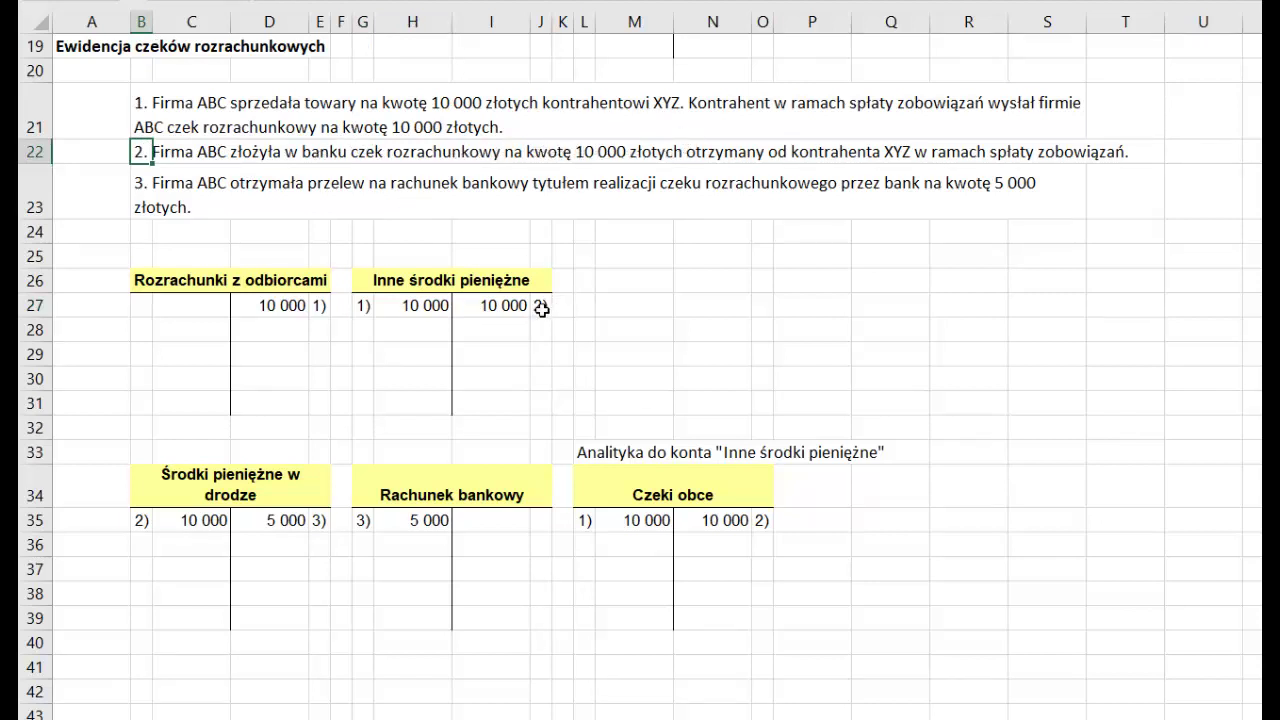
{"action": "left_click_drag", "start_coordinate": [365, 304], "coordinate": [422, 305]}
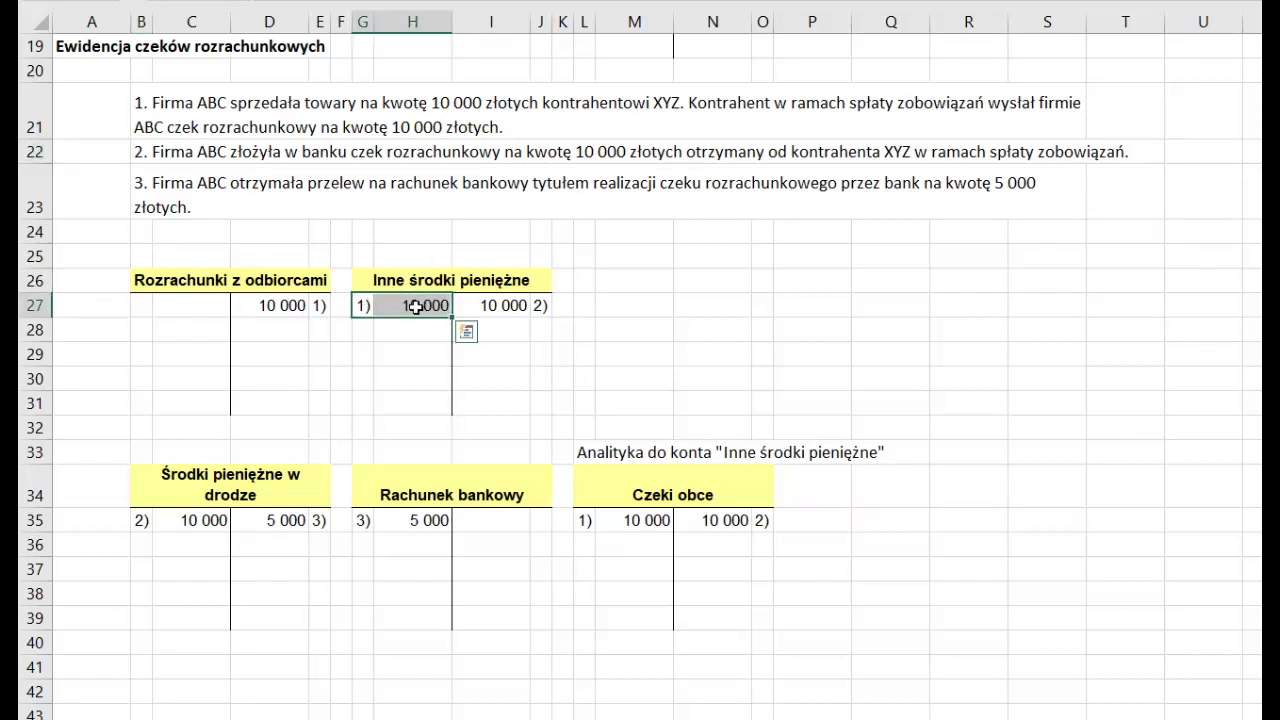
{"action": "left_click_drag", "start_coordinate": [500, 306], "coordinate": [542, 307]}
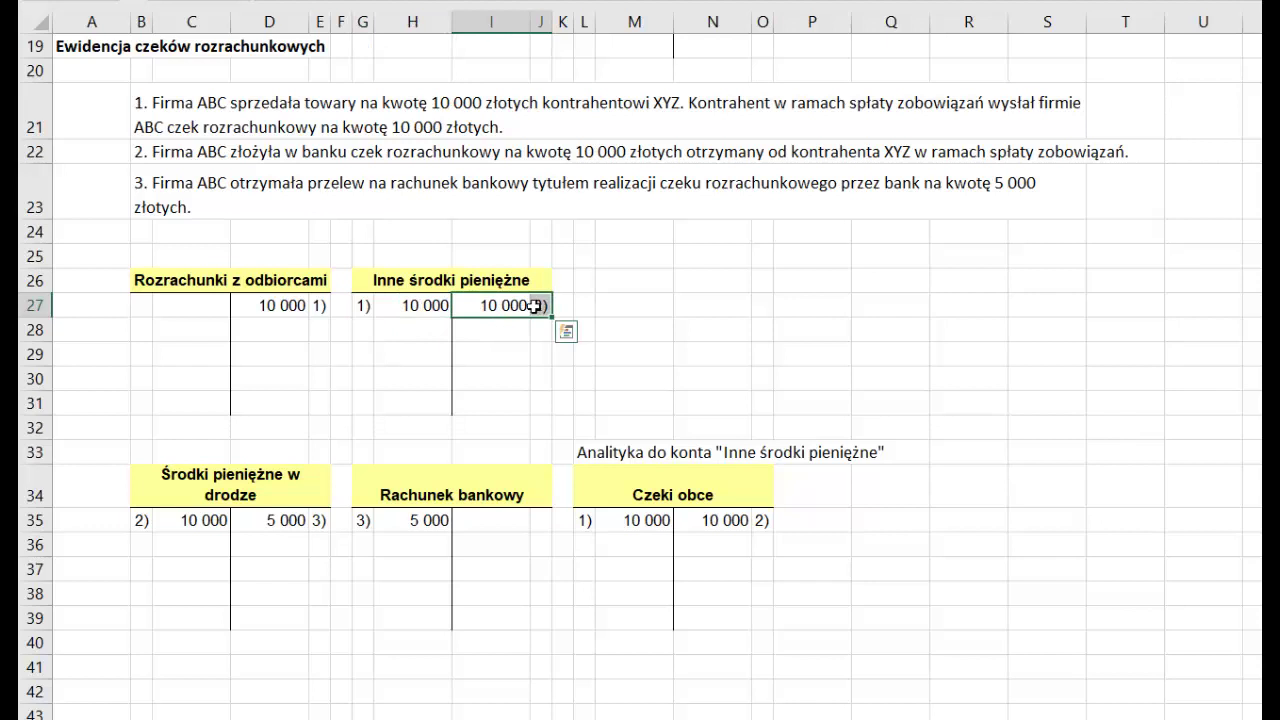
{"action": "left_click", "coordinate": [485, 285]}
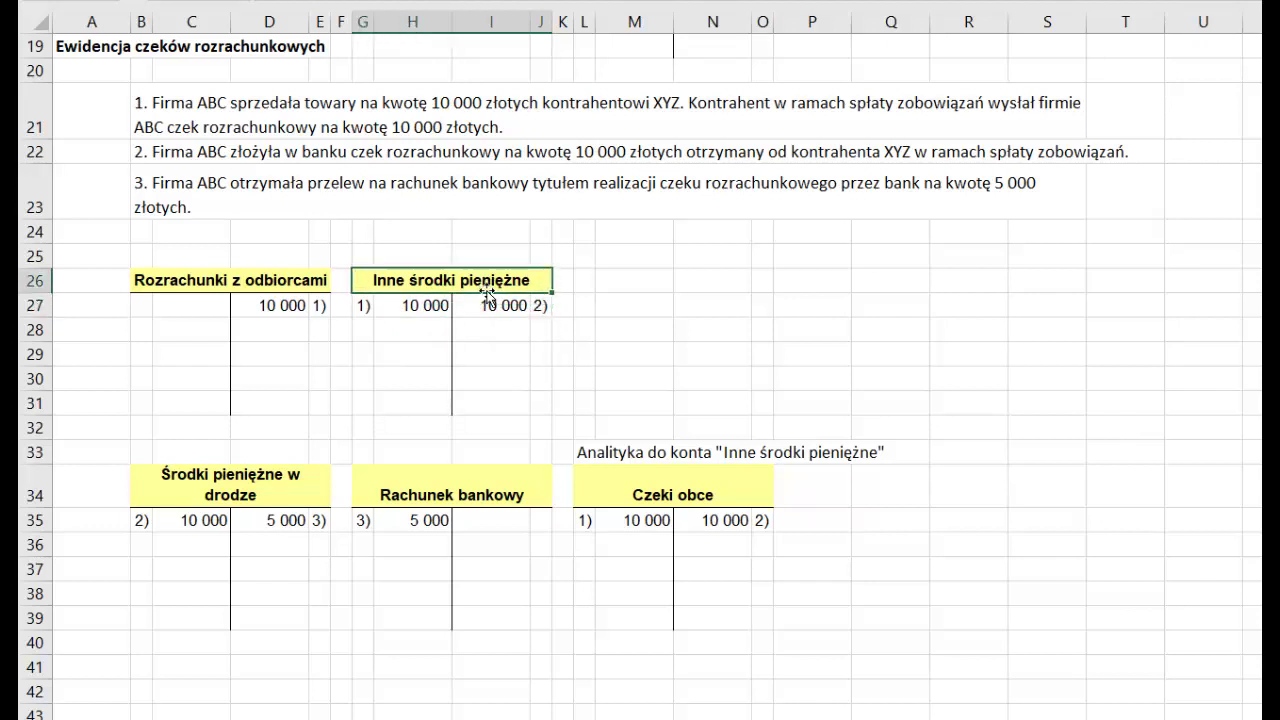
{"action": "left_click_drag", "start_coordinate": [490, 305], "coordinate": [542, 310]}
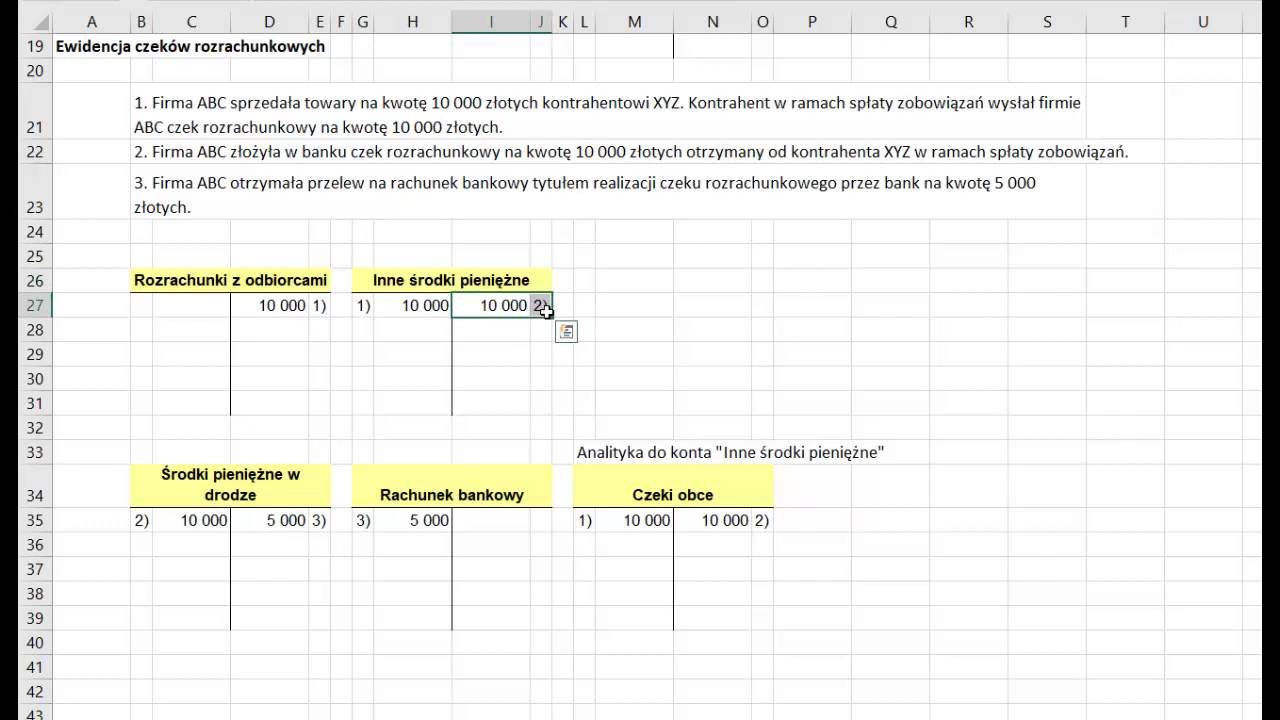
{"action": "left_click_drag", "start_coordinate": [508, 305], "coordinate": [540, 310]}
{"action": "left_click", "coordinate": [141, 518]}
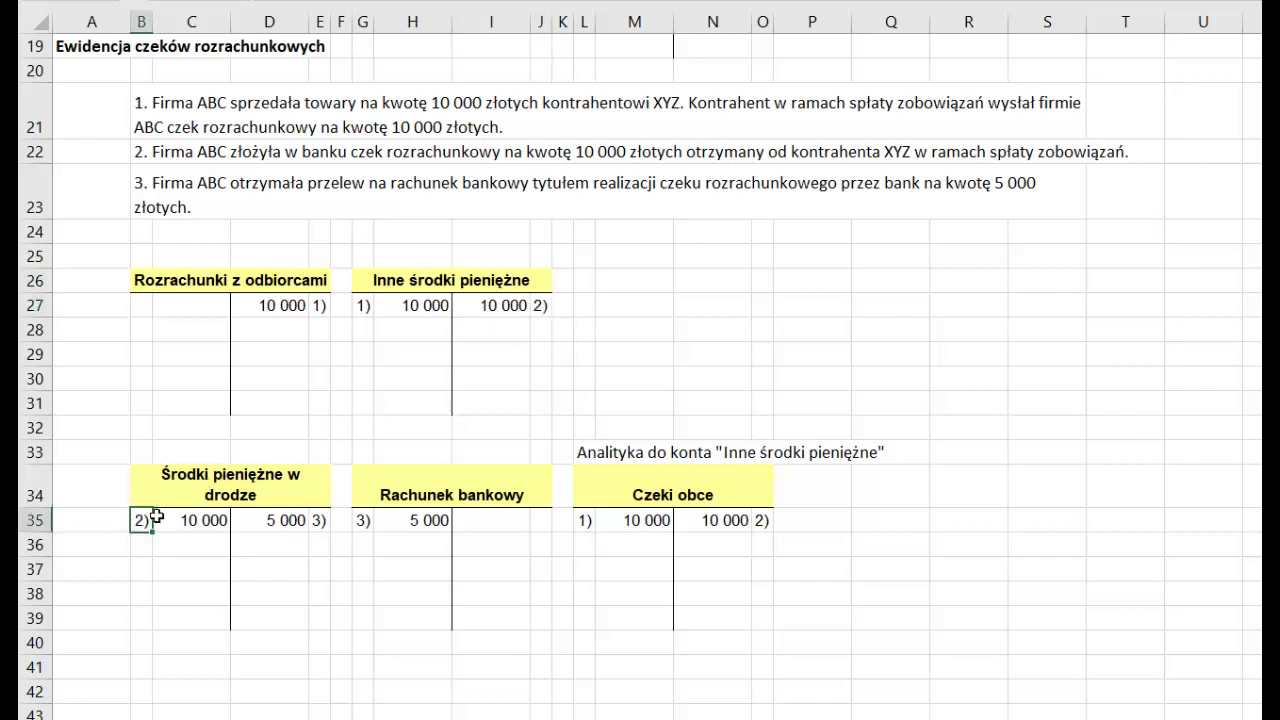
{"action": "left_click_drag", "start_coordinate": [157, 517], "coordinate": [182, 518]}
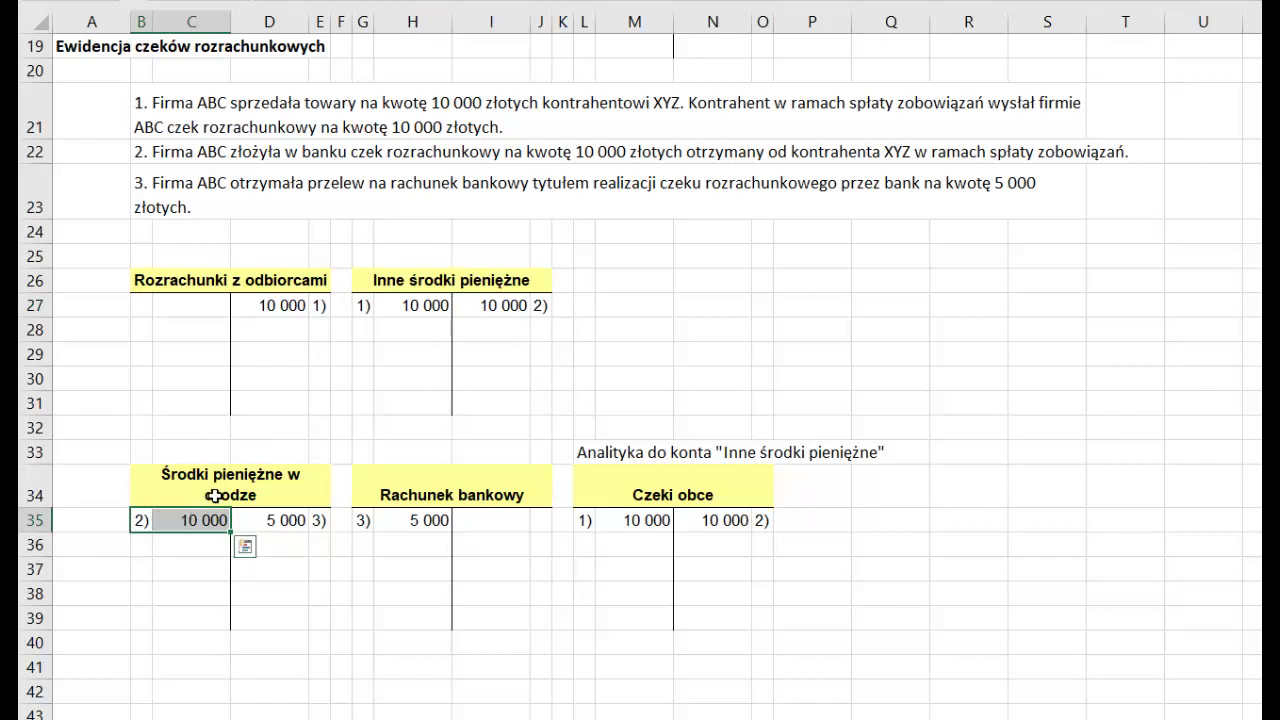
{"action": "left_click", "coordinate": [214, 496]}
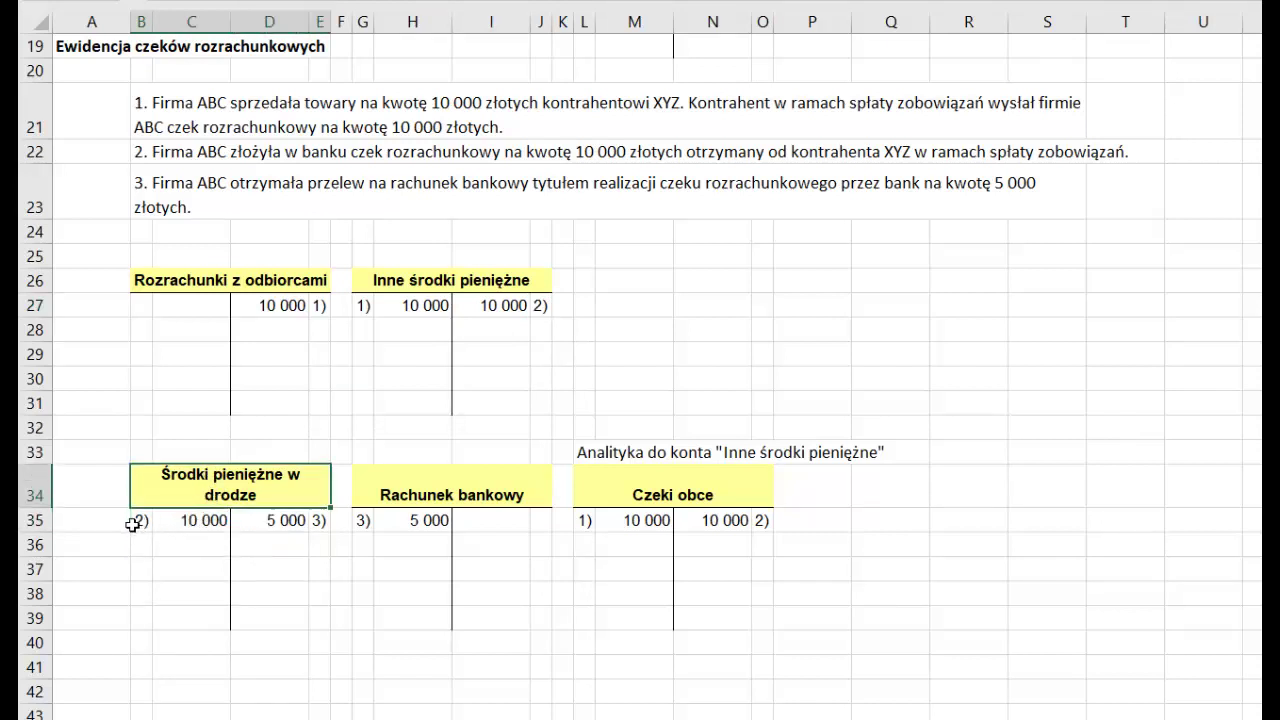
{"action": "left_click_drag", "start_coordinate": [135, 523], "coordinate": [186, 531]}
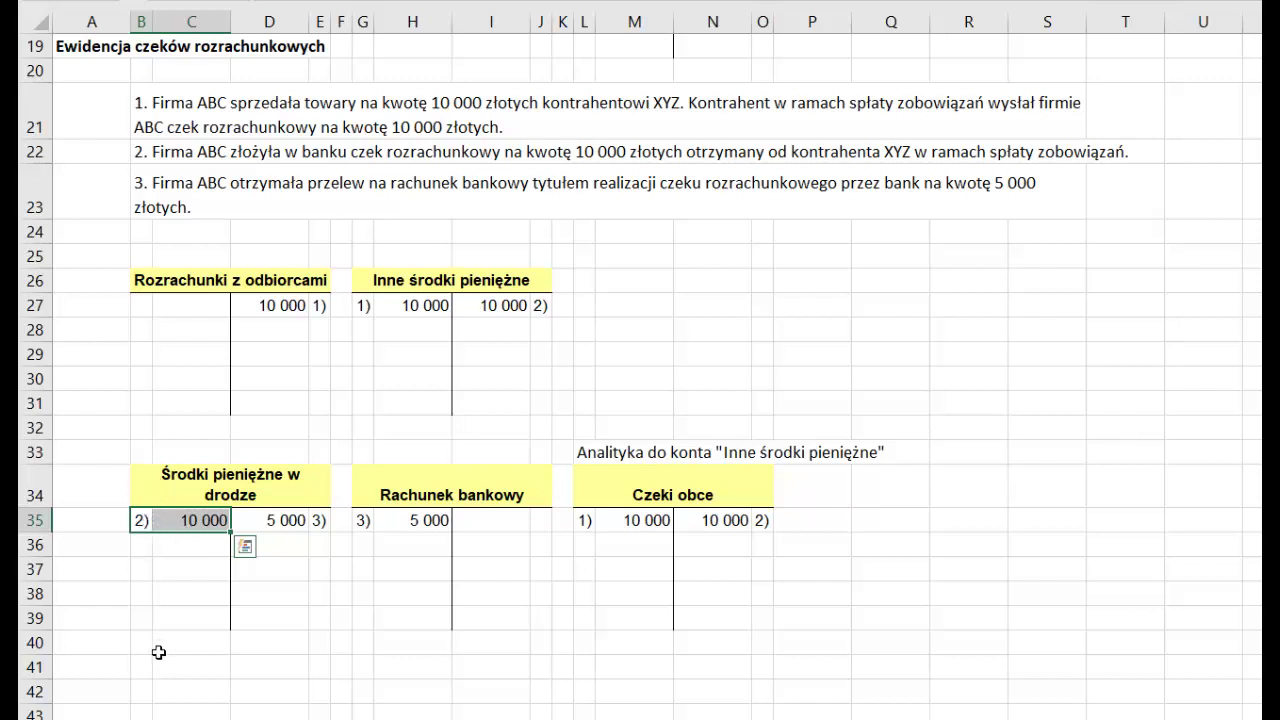
{"action": "left_click", "coordinate": [158, 194]}
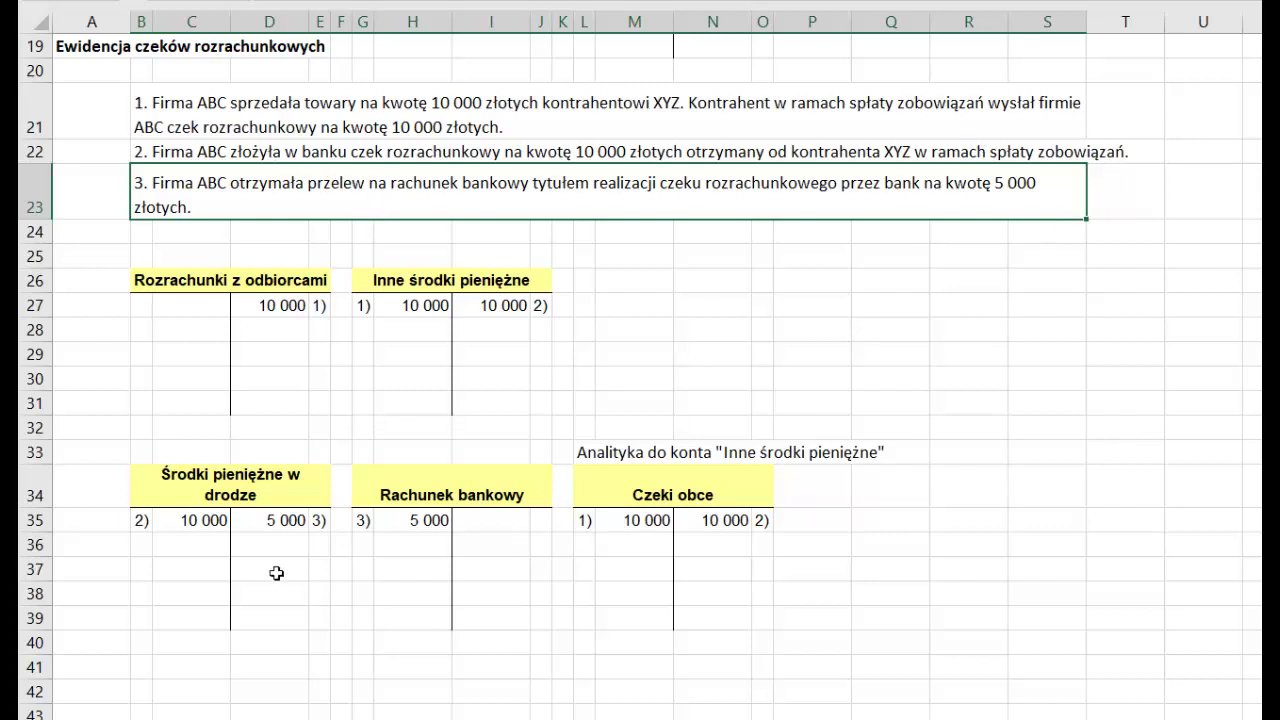
{"action": "left_click", "coordinate": [244, 501]}
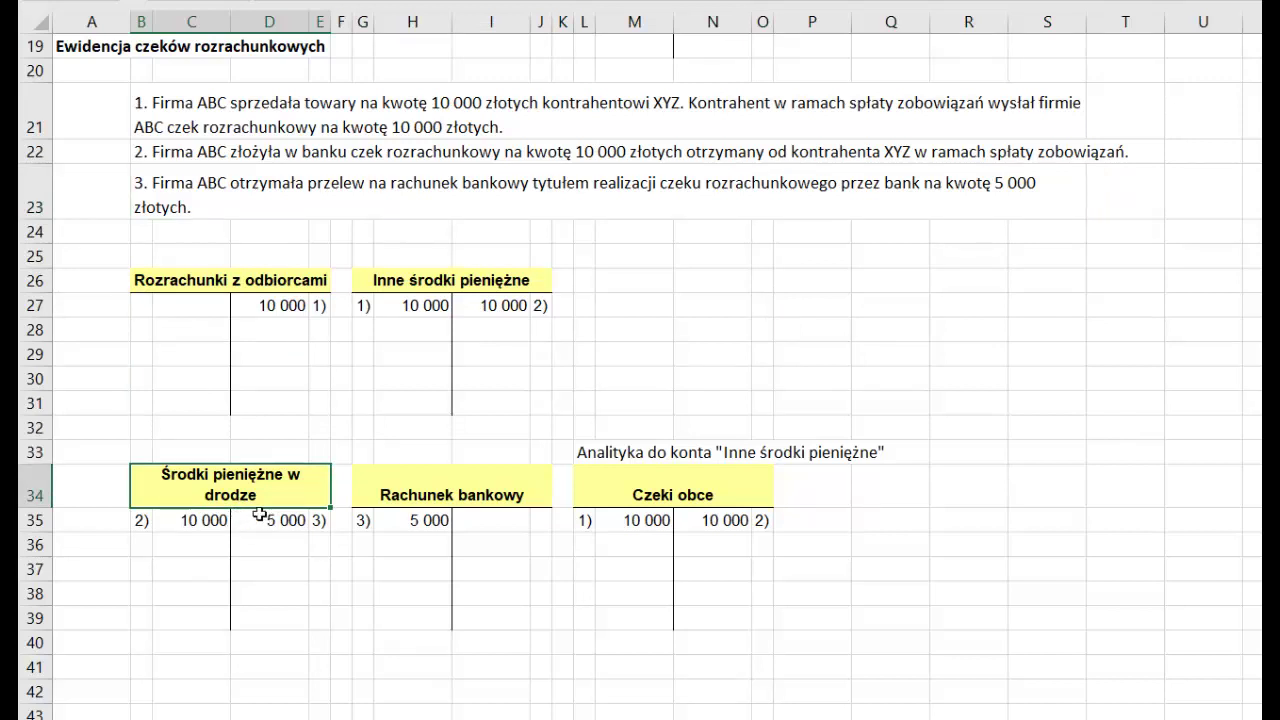
{"action": "left_click_drag", "start_coordinate": [257, 517], "coordinate": [290, 520]}
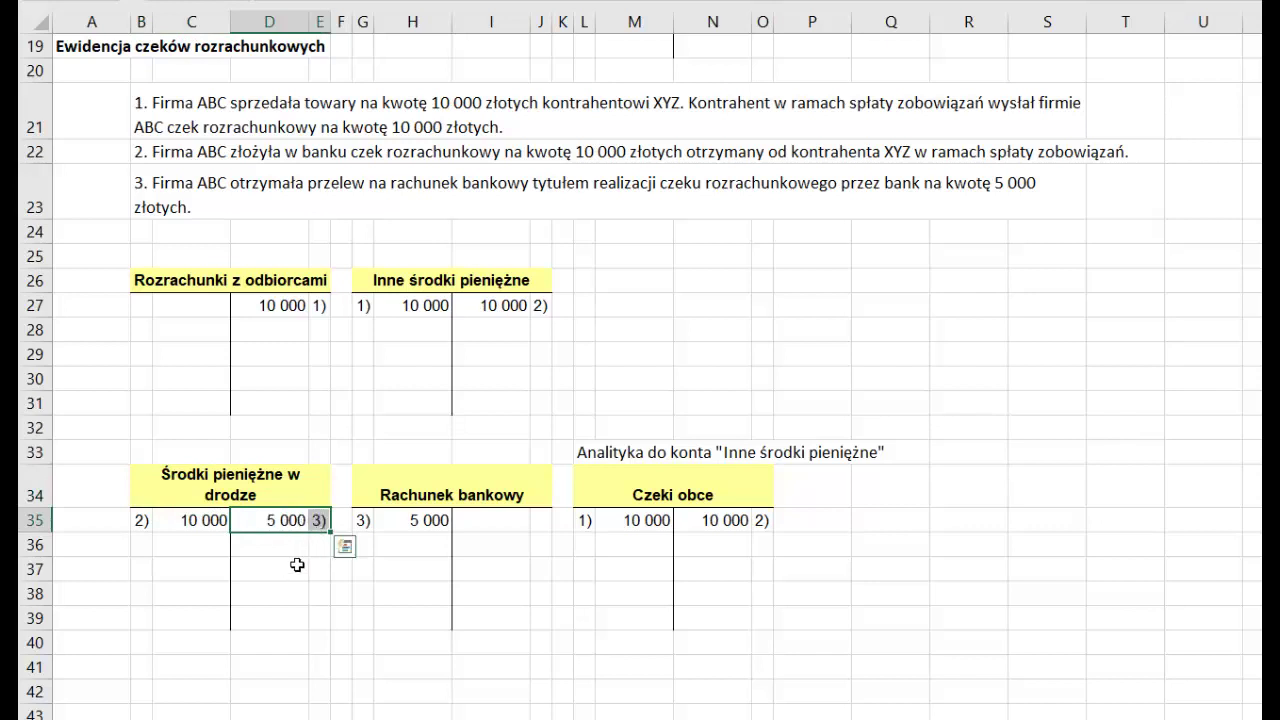
{"action": "left_click", "coordinate": [381, 487]}
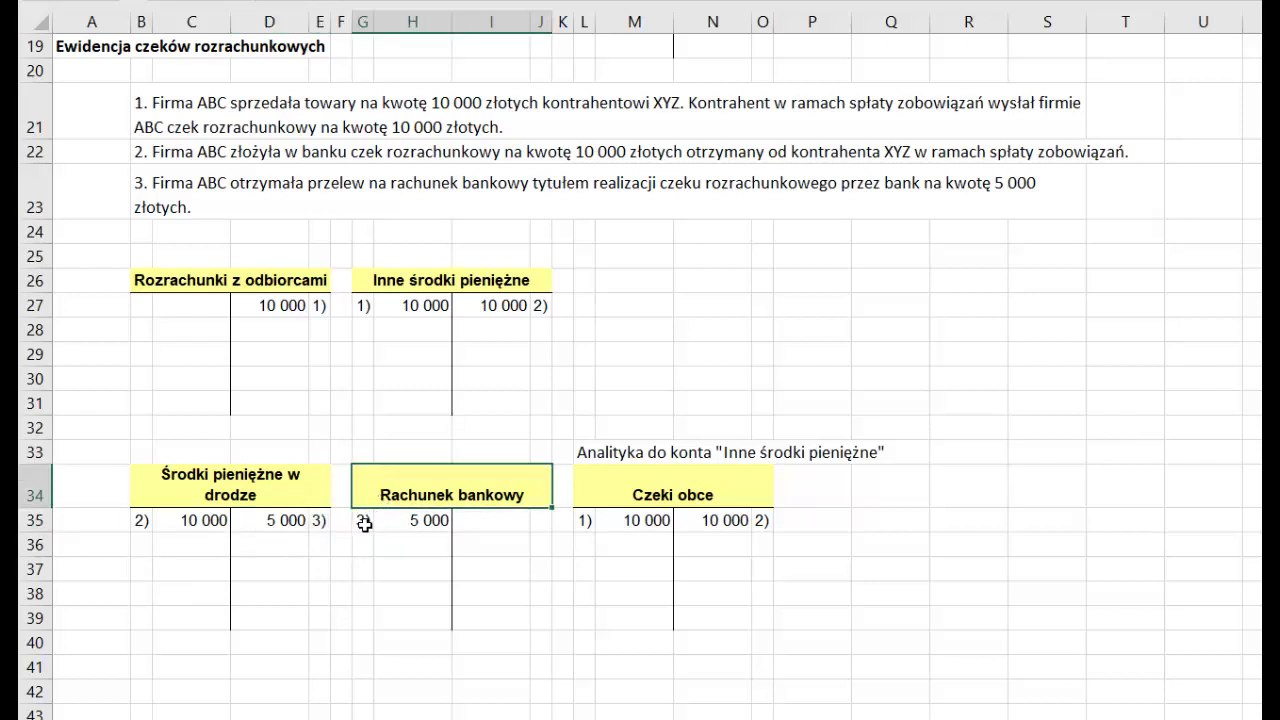
{"action": "left_click_drag", "start_coordinate": [365, 522], "coordinate": [408, 521]}
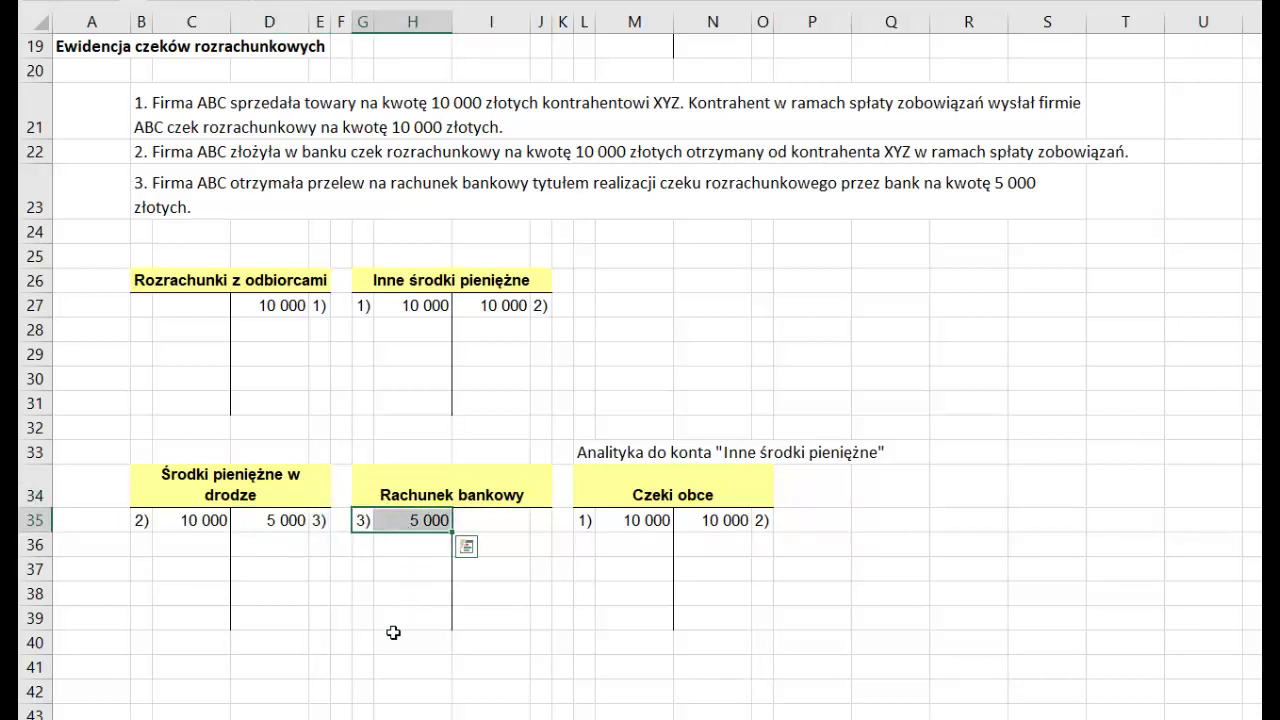
{"action": "left_click", "coordinate": [363, 521]}
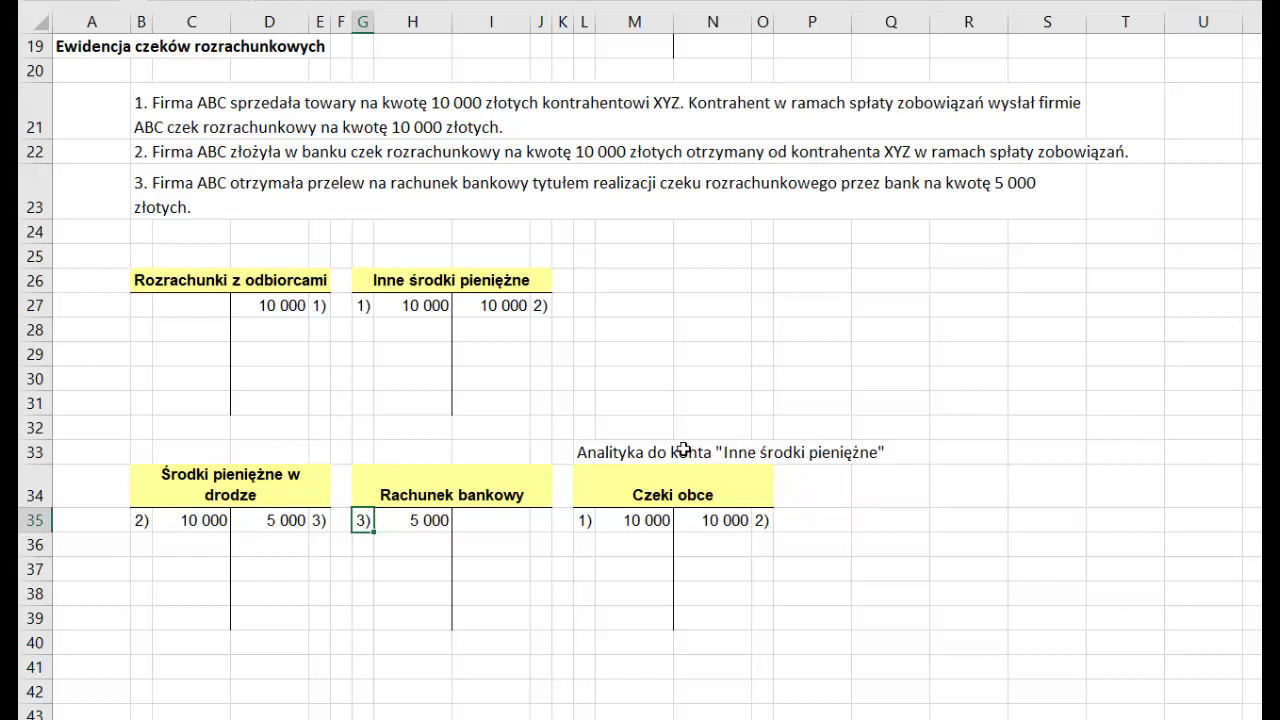
{"action": "left_click", "coordinate": [645, 456]}
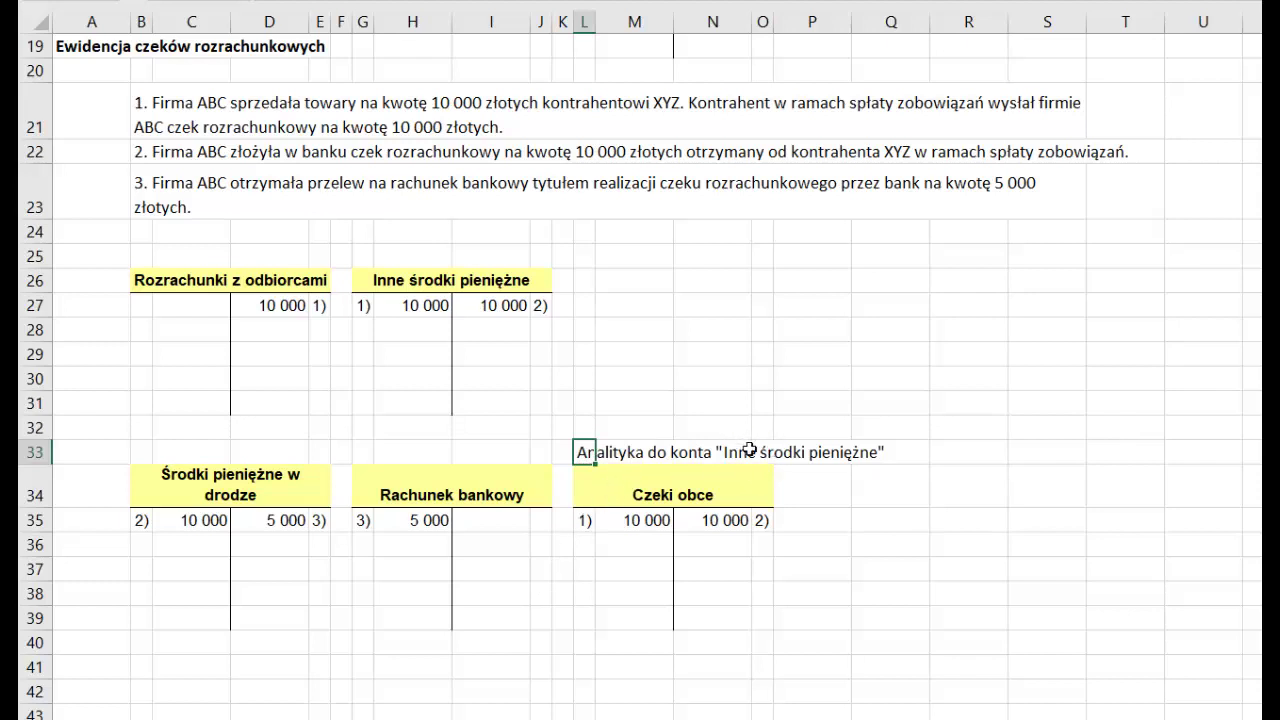
{"action": "left_click", "coordinate": [662, 490]}
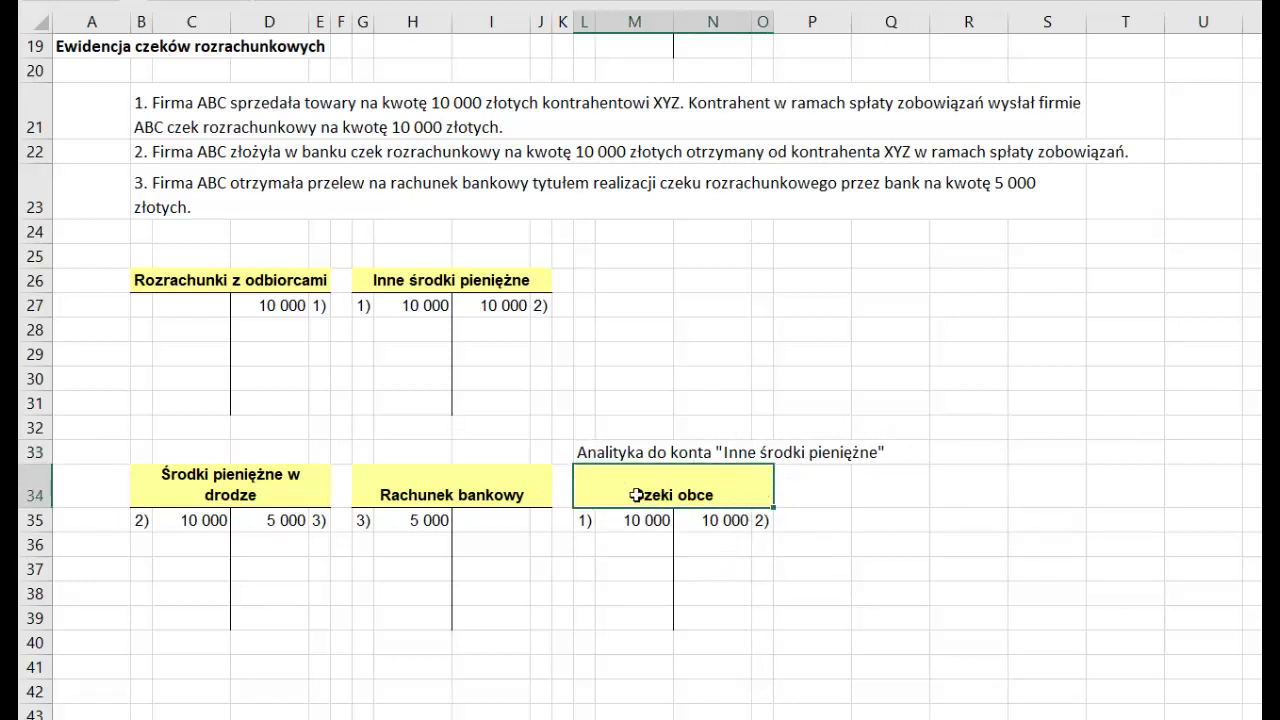
{"action": "left_click", "coordinate": [591, 450]}
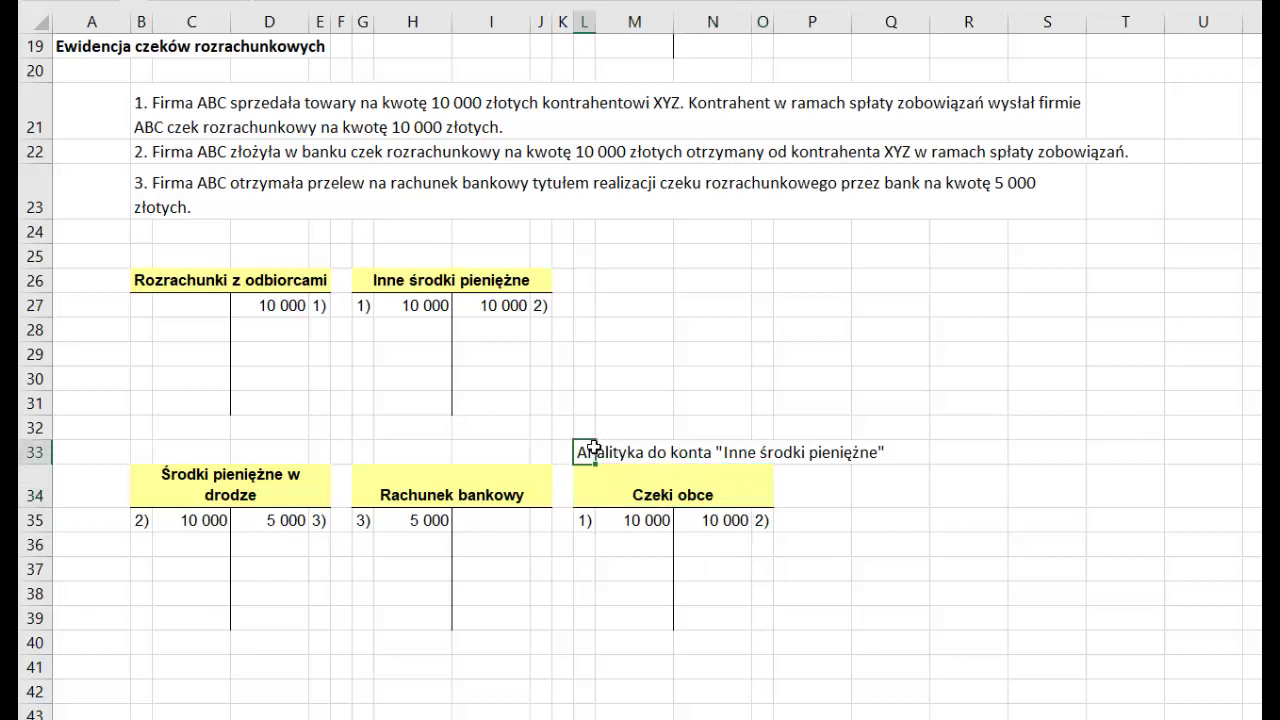
{"action": "left_click", "coordinate": [388, 275]}
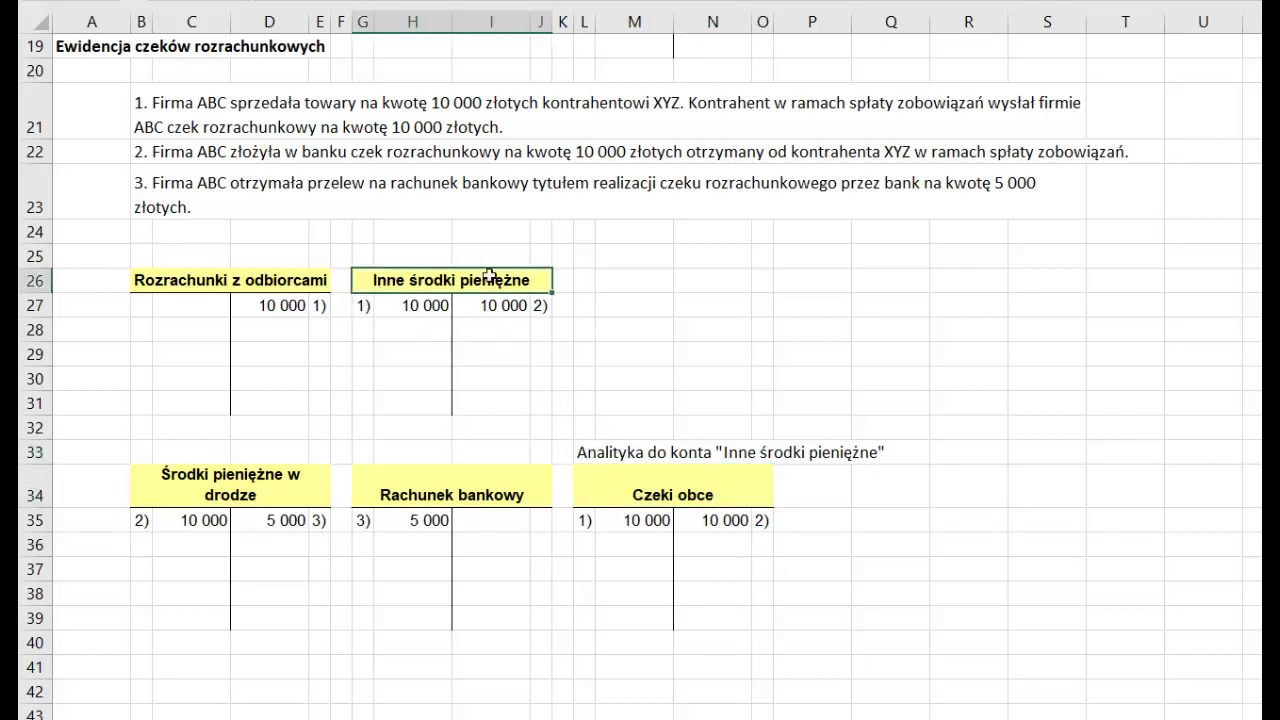
{"action": "left_click", "coordinate": [643, 497]}
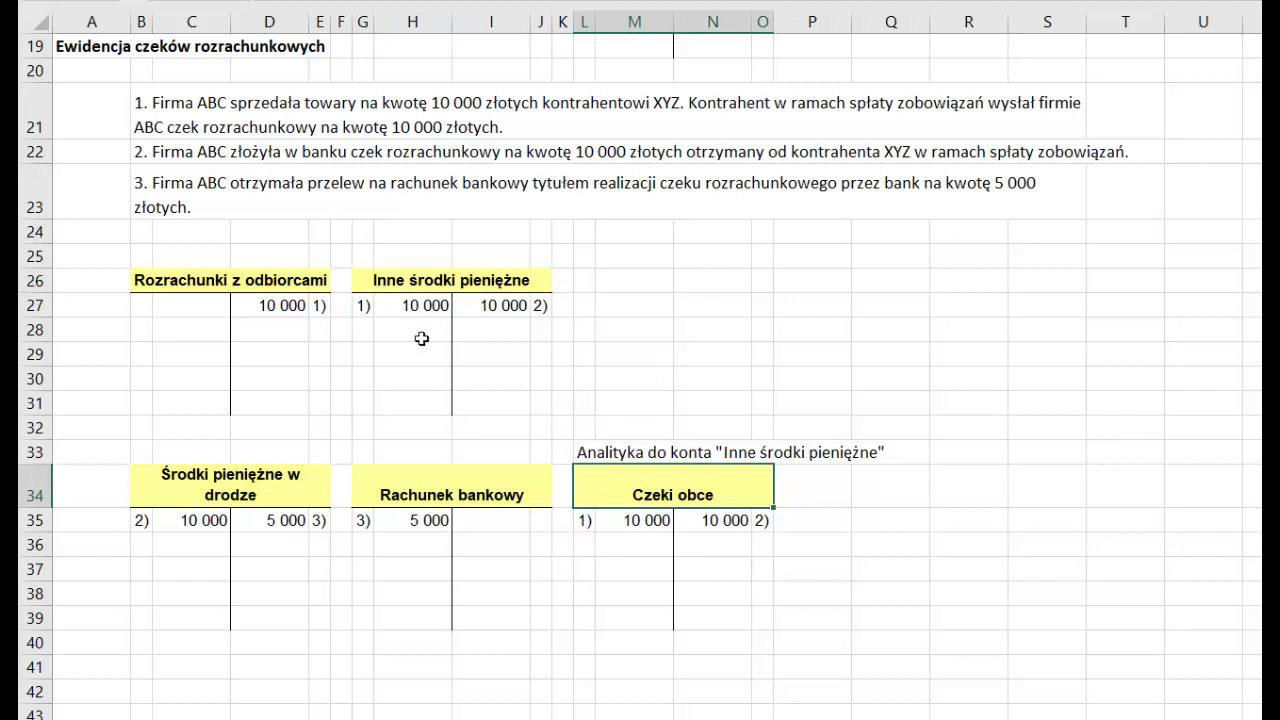
{"action": "left_click_drag", "start_coordinate": [352, 305], "coordinate": [428, 305]}
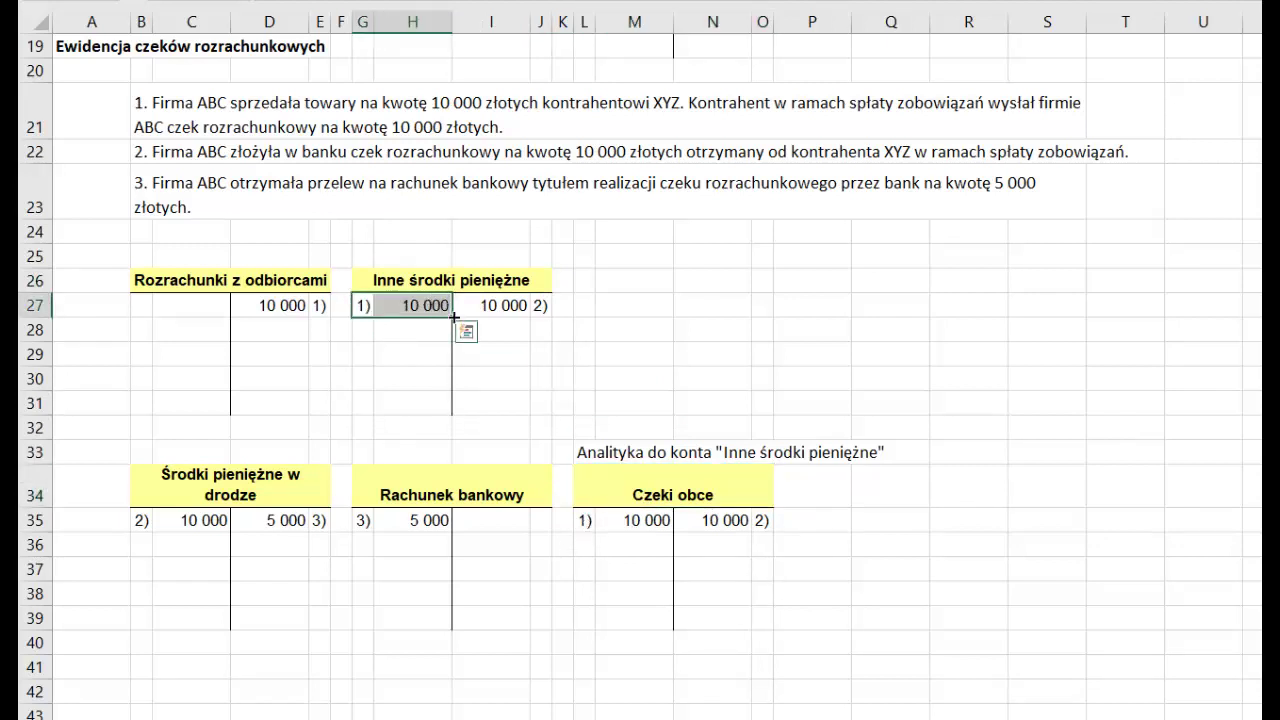
{"action": "left_click_drag", "start_coordinate": [580, 520], "coordinate": [629, 522]}
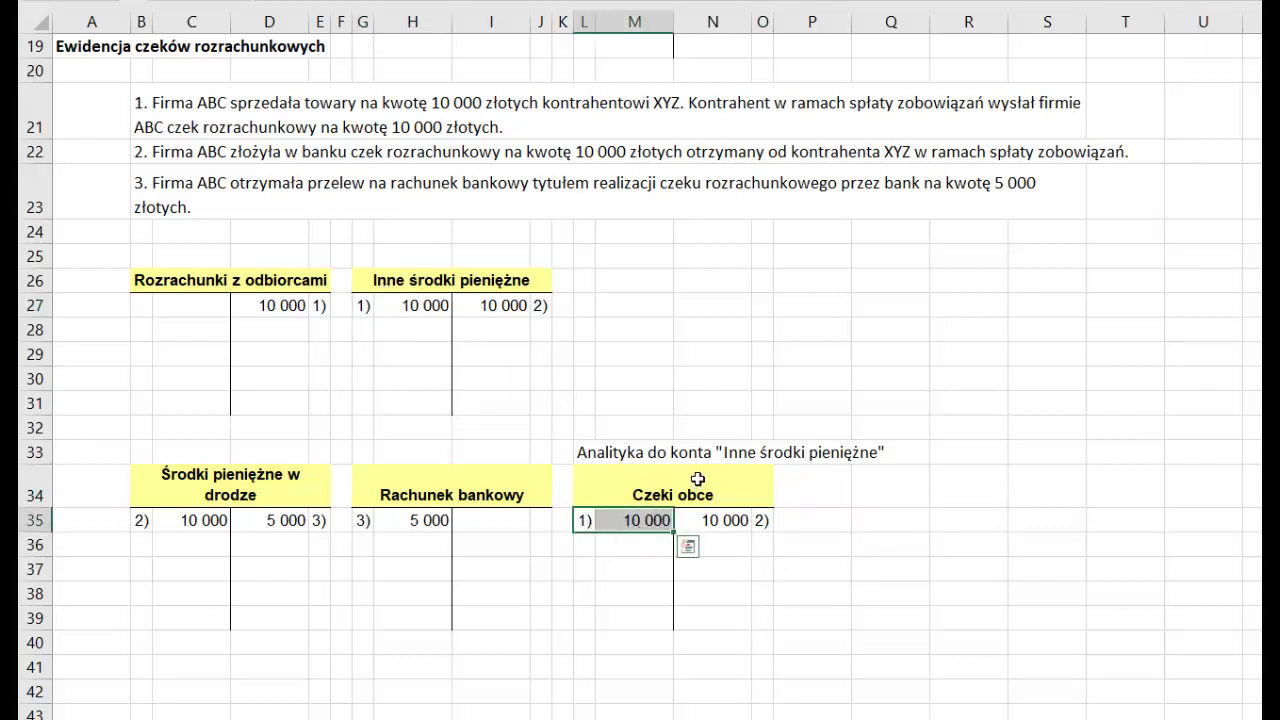
{"action": "left_click", "coordinate": [1056, 304]}
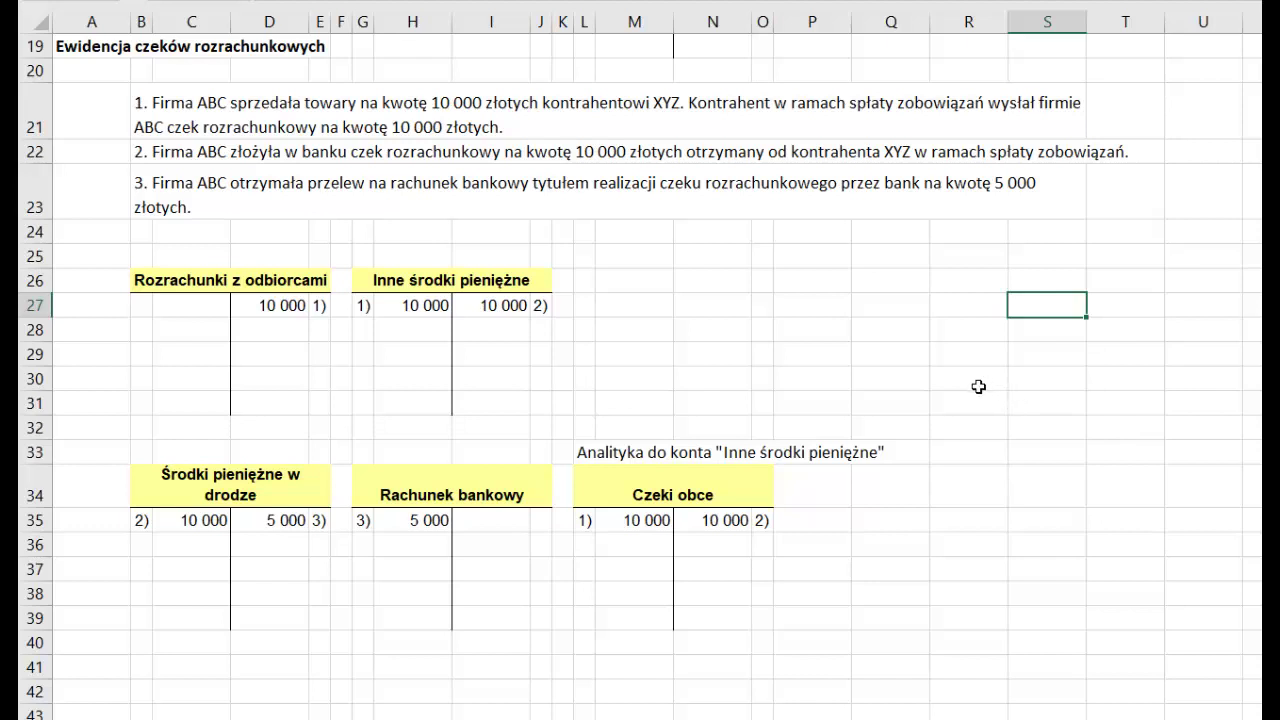
{"action": "left_click", "coordinate": [978, 387]}
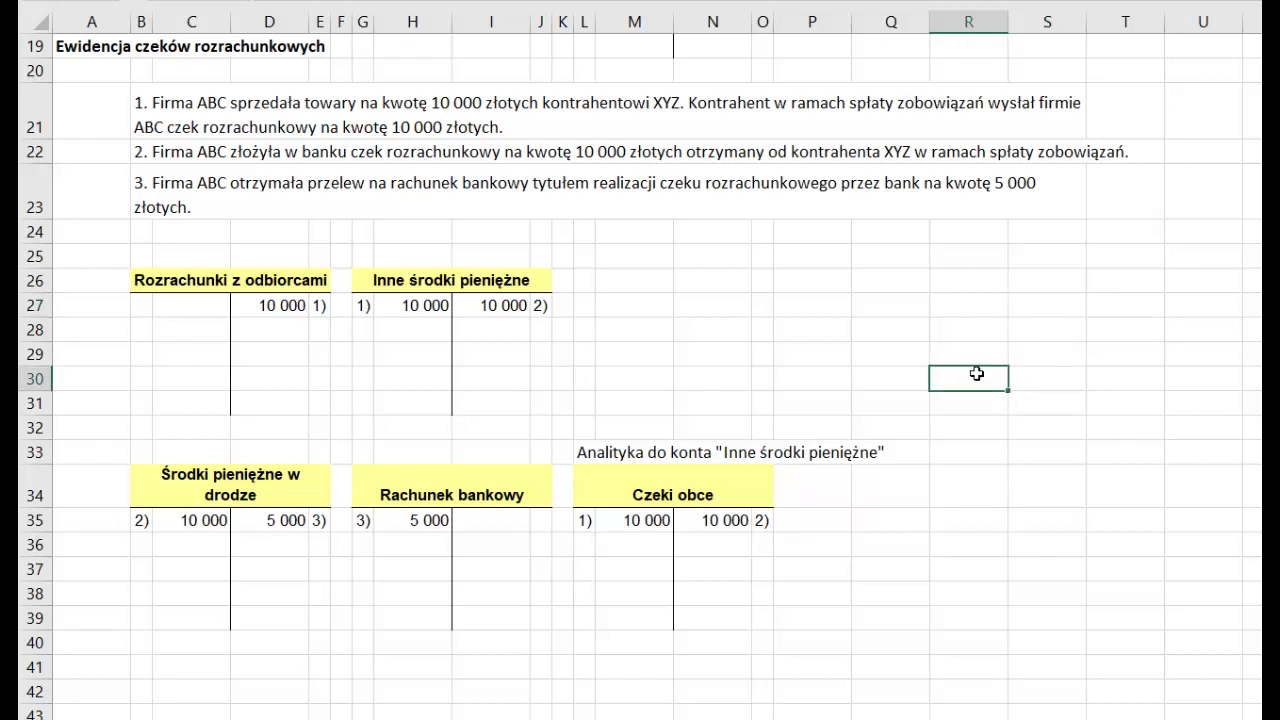